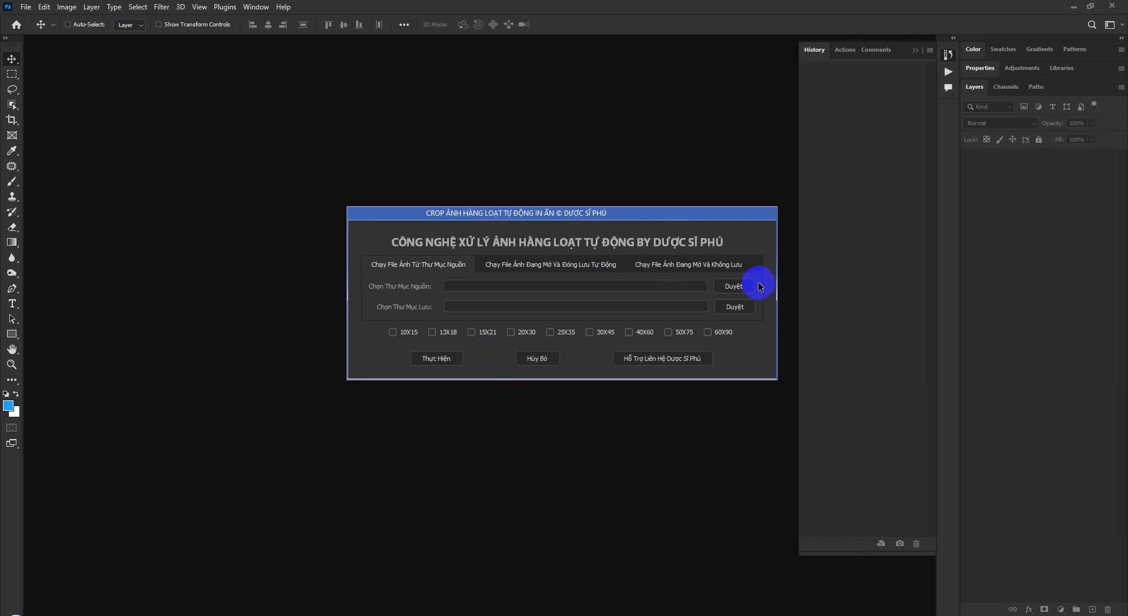
Tick the 13X18 crop size and use Desktop > Hoa Van gui Phu as the source folder.
{"action": "left_click", "coordinate": [449, 332]}
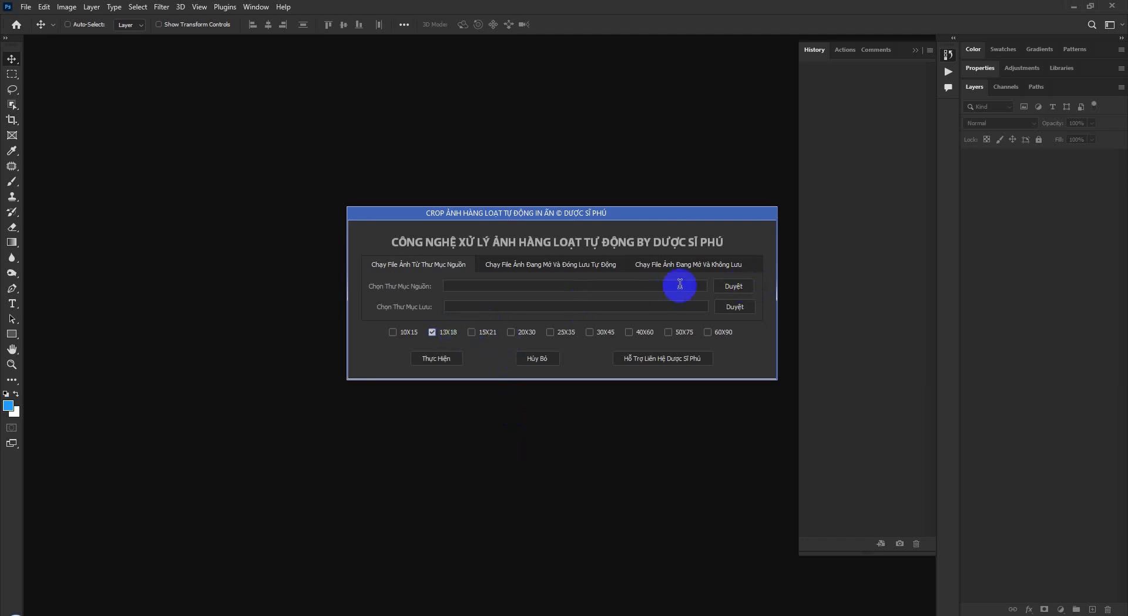
{"action": "left_click", "coordinate": [719, 294]}
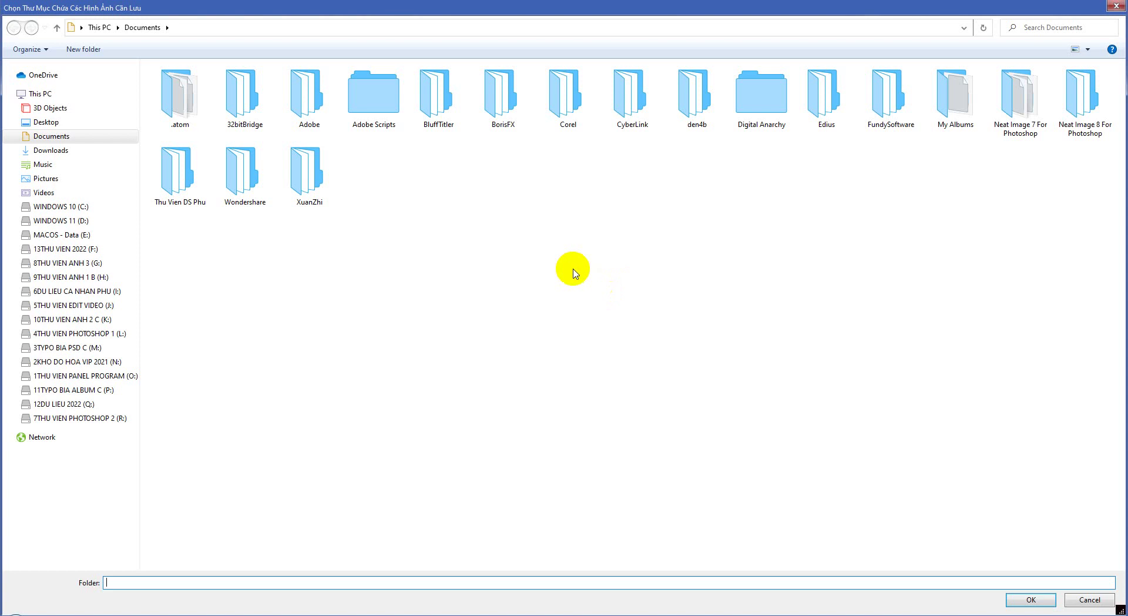
{"action": "left_click", "coordinate": [71, 121]}
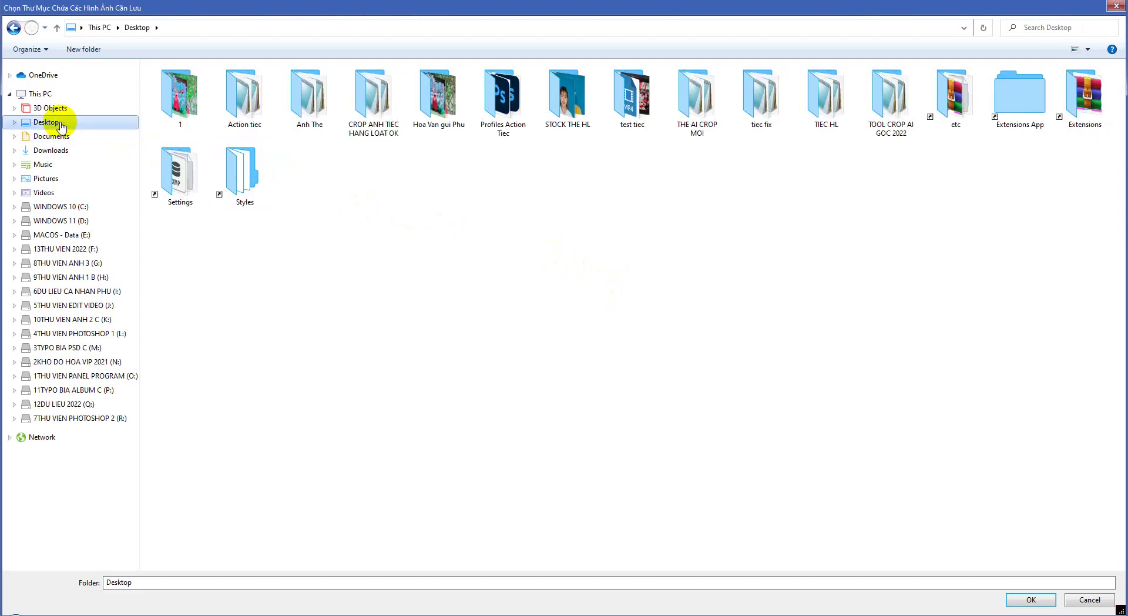
{"action": "double_click", "coordinate": [439, 97]}
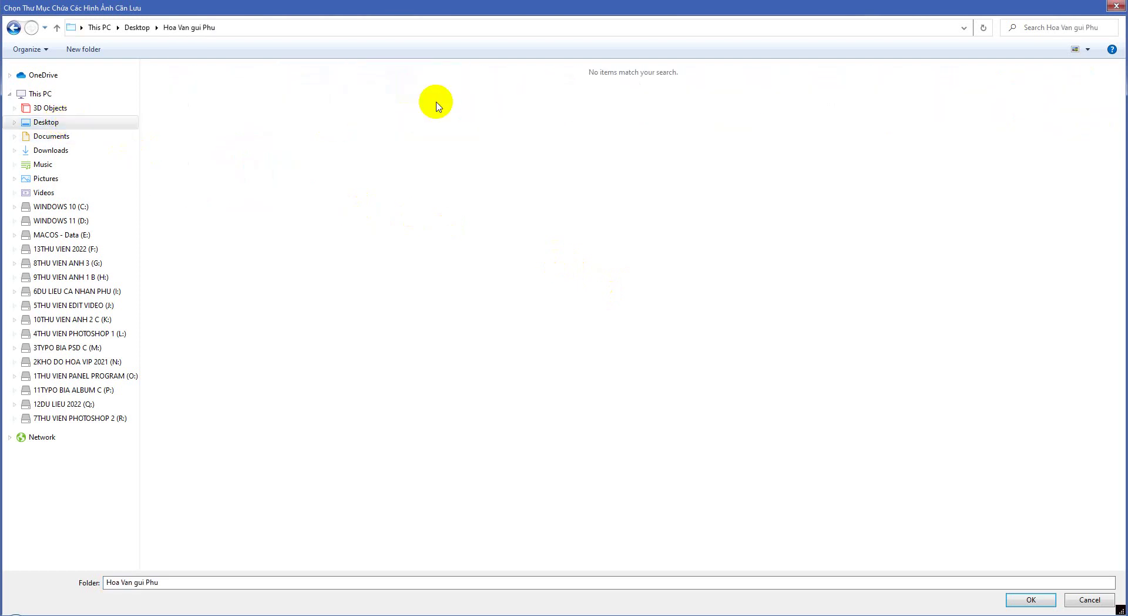
{"action": "left_click", "coordinate": [1031, 599]}
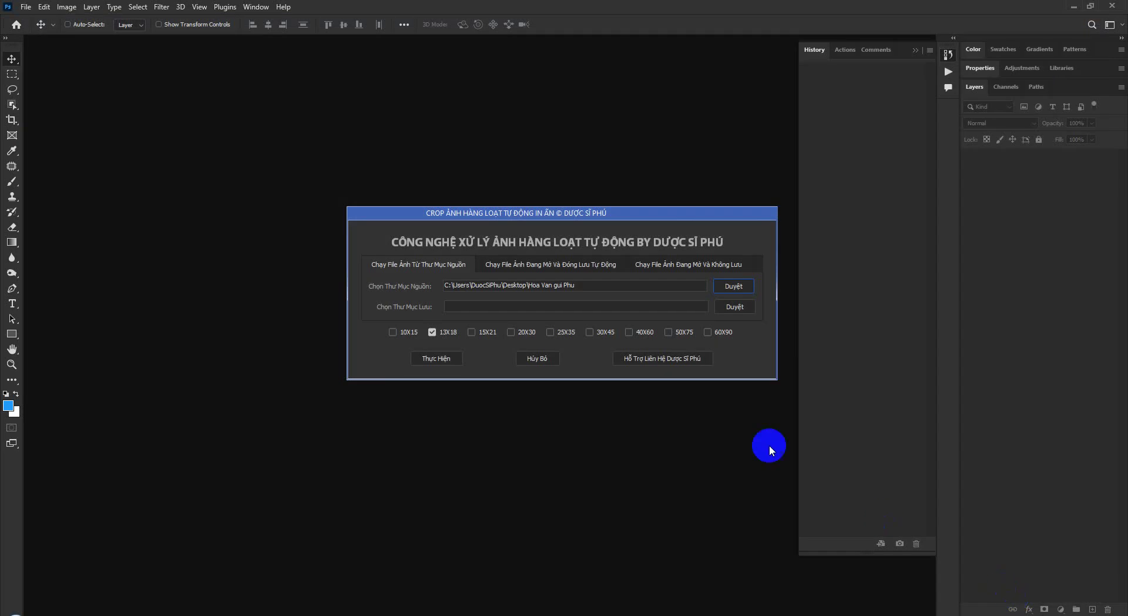
Create a 'file 13x18.jpg' folder inside Hoa Van gui Phu and make it the save destination.
{"action": "left_click", "coordinate": [735, 307]}
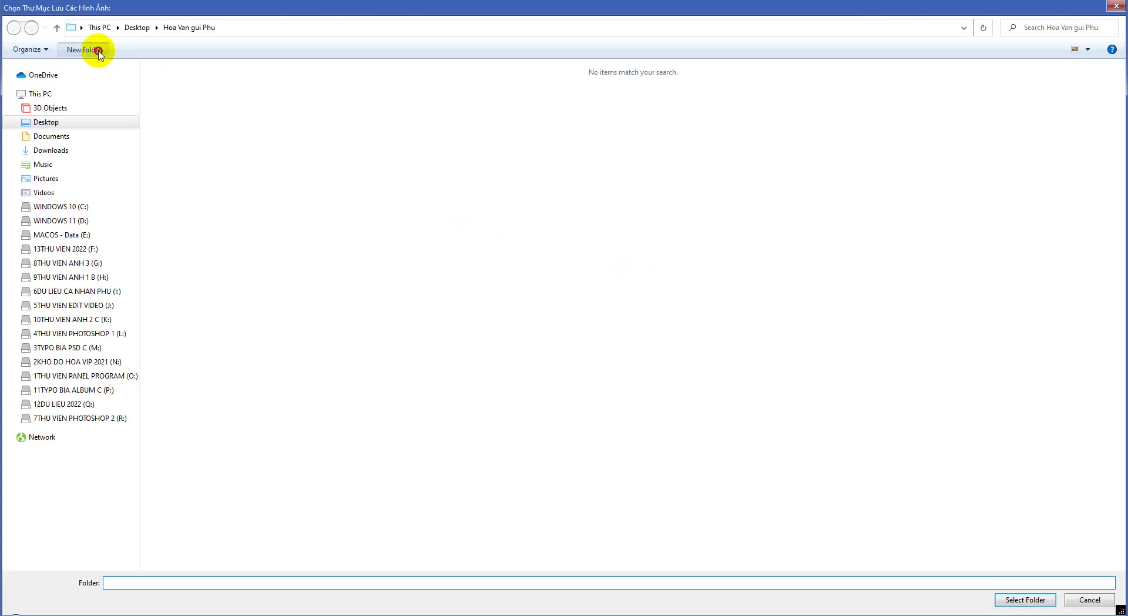
{"action": "left_click", "coordinate": [88, 49]}
{"action": "type", "text": "fi"}
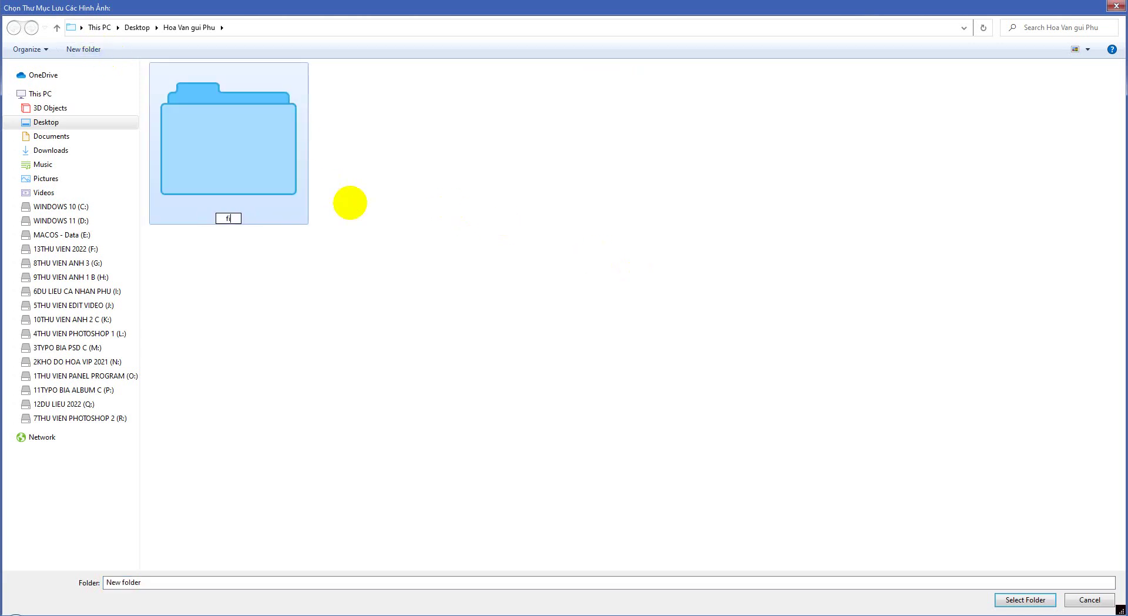
{"action": "type", "text": "le 13"}
{"action": "type", "text": "x18 "}
{"action": "type", "text": "jpg"}
{"action": "left_click", "coordinate": [351, 206]}
{"action": "left_click", "coordinate": [236, 152]}
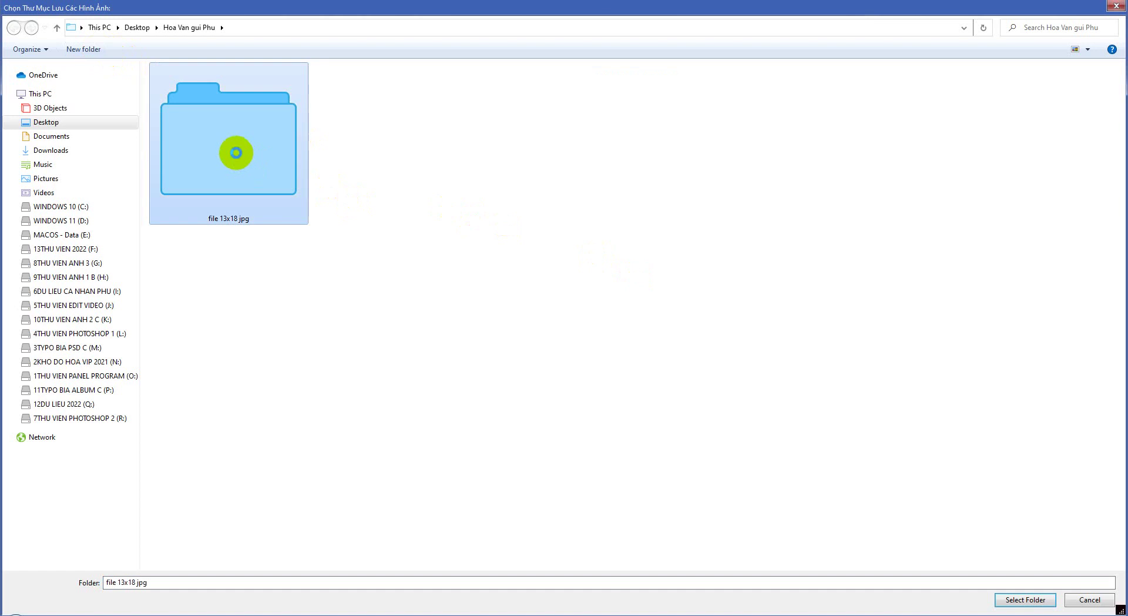
{"action": "double_click", "coordinate": [236, 152]}
{"action": "left_click", "coordinate": [1022, 599]}
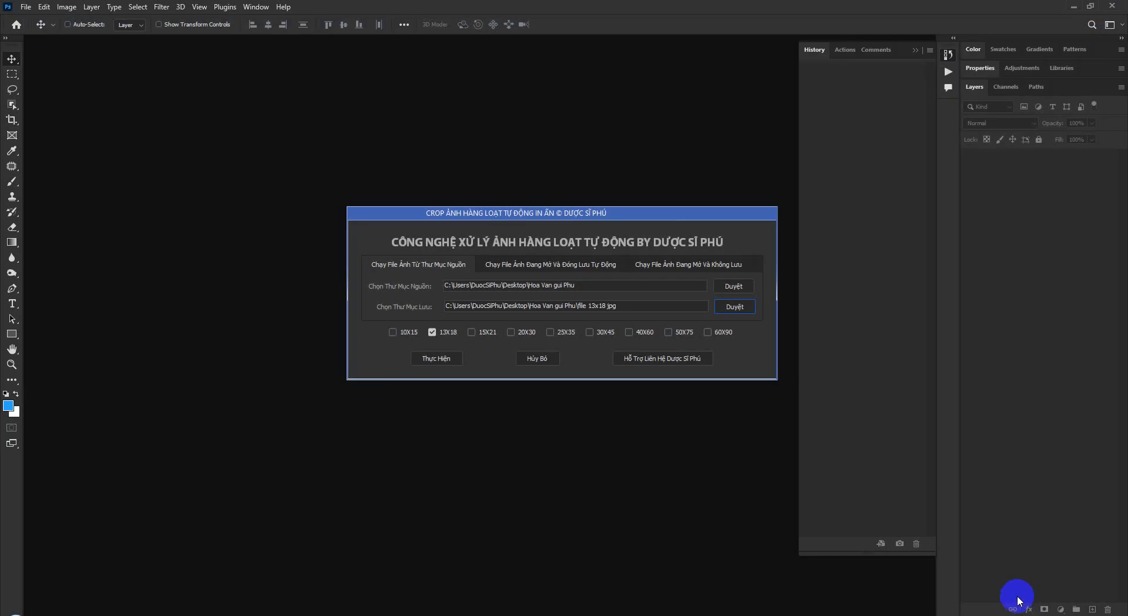
Run Thực Hiện to batch-crop all Hoa Van gui Phu photos into 13x18 JPGs.
{"action": "left_click", "coordinate": [450, 359]}
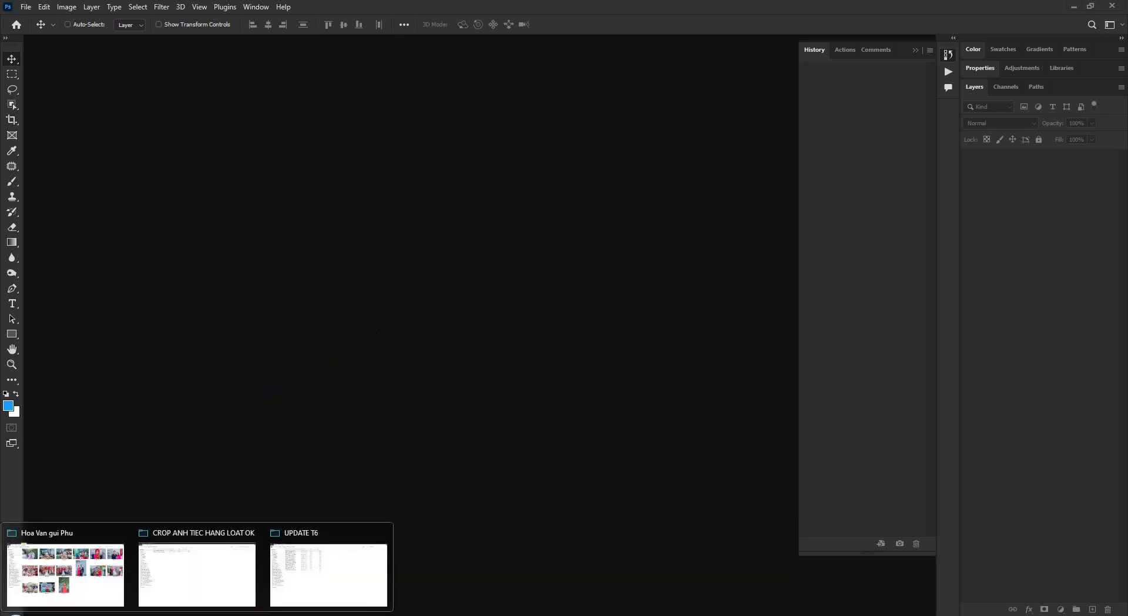
Open the 'file 13x18.jpg' folder in File Explorer and inspect the first photo, _C9A1696.jpg.
{"action": "left_click", "coordinate": [91, 587]}
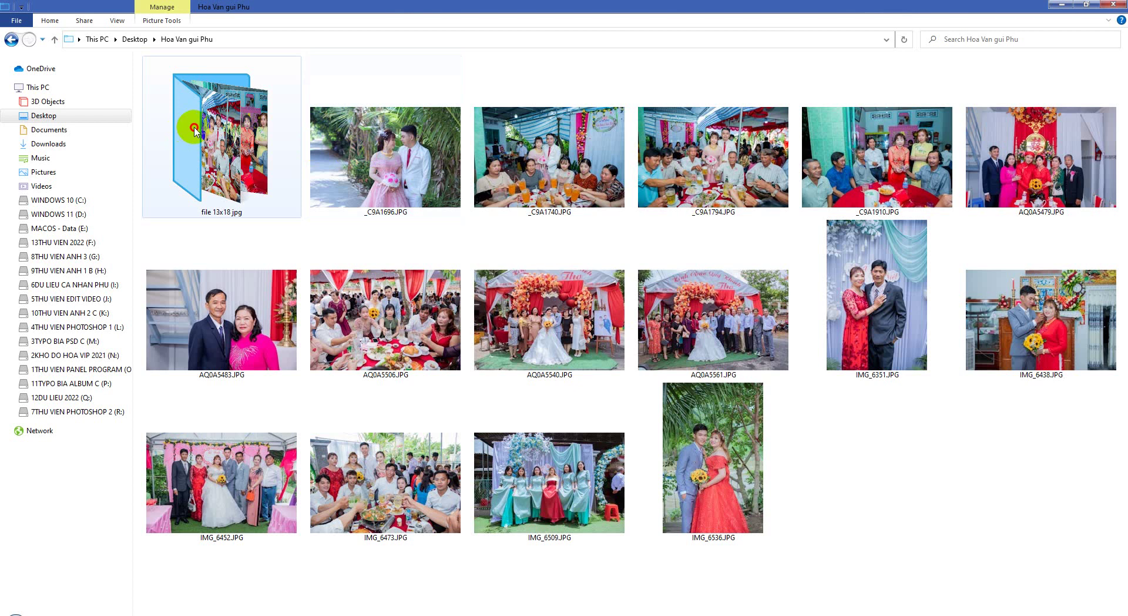
{"action": "double_click", "coordinate": [196, 130]}
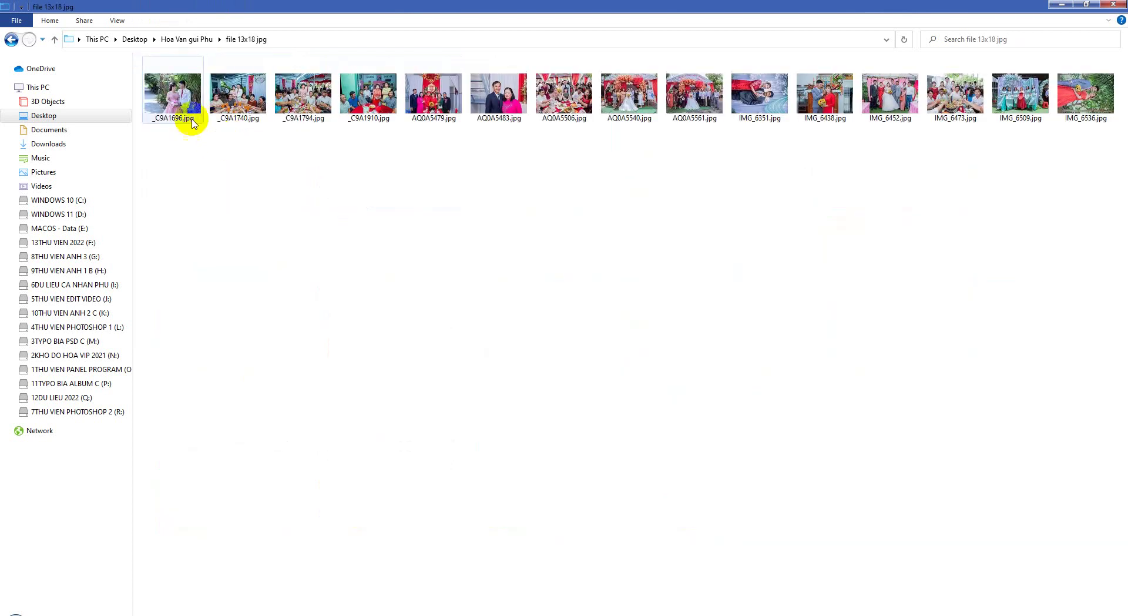
{"action": "left_click", "coordinate": [179, 111]}
{"action": "right_click", "coordinate": [180, 112]}
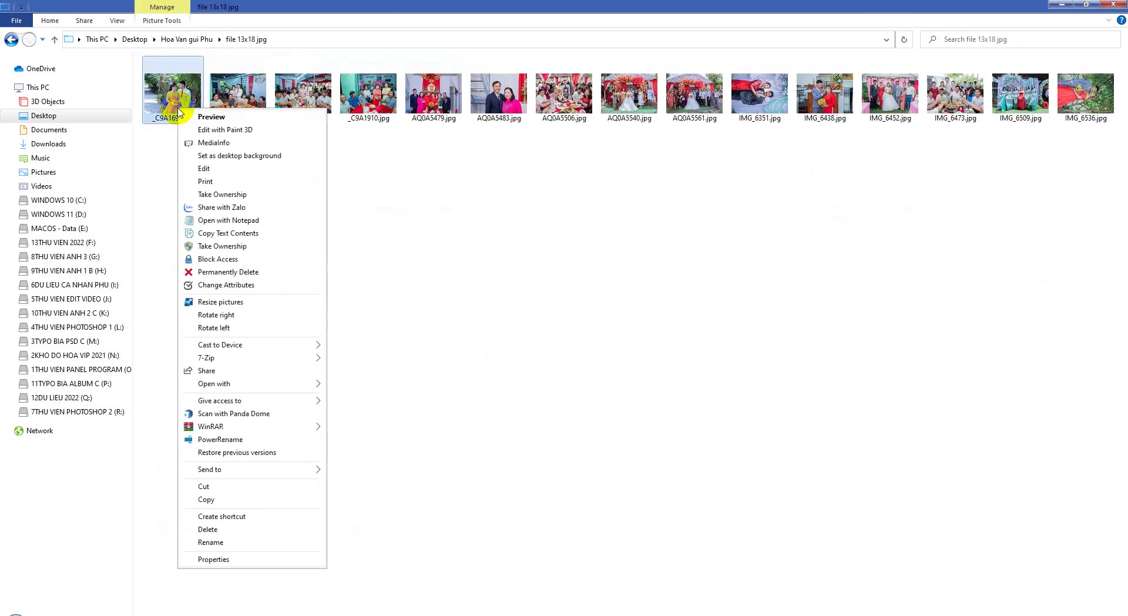
{"action": "left_click", "coordinate": [150, 434]}
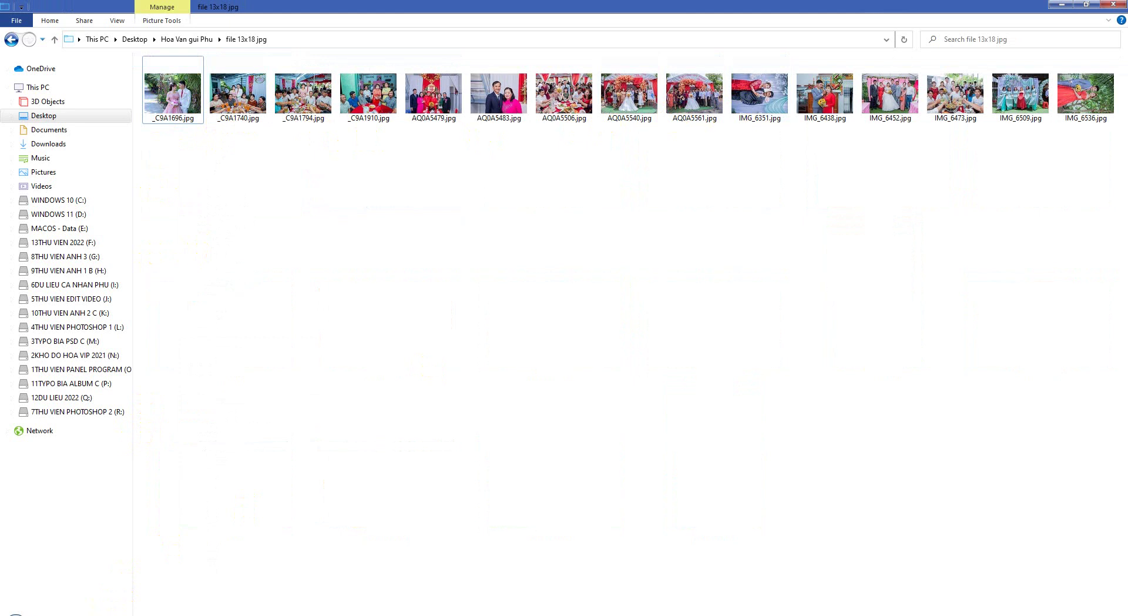
Show extra large icons and check IMG_6536.jpg's Details, which list 2104 x 1500 pixels.
{"action": "right_click", "coordinate": [378, 331]}
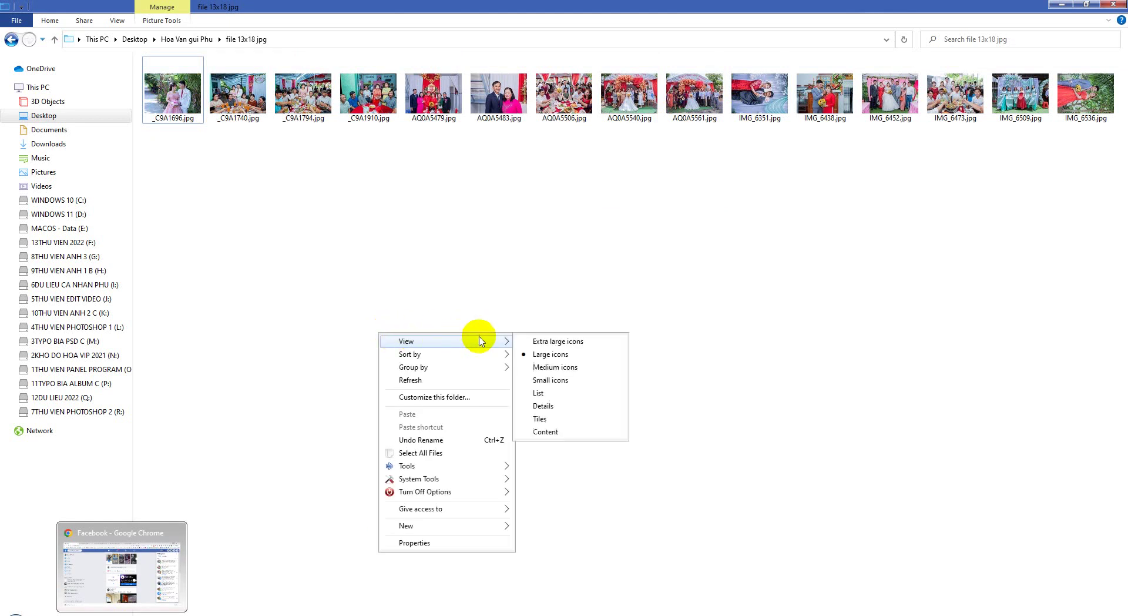
{"action": "left_click", "coordinate": [529, 342]}
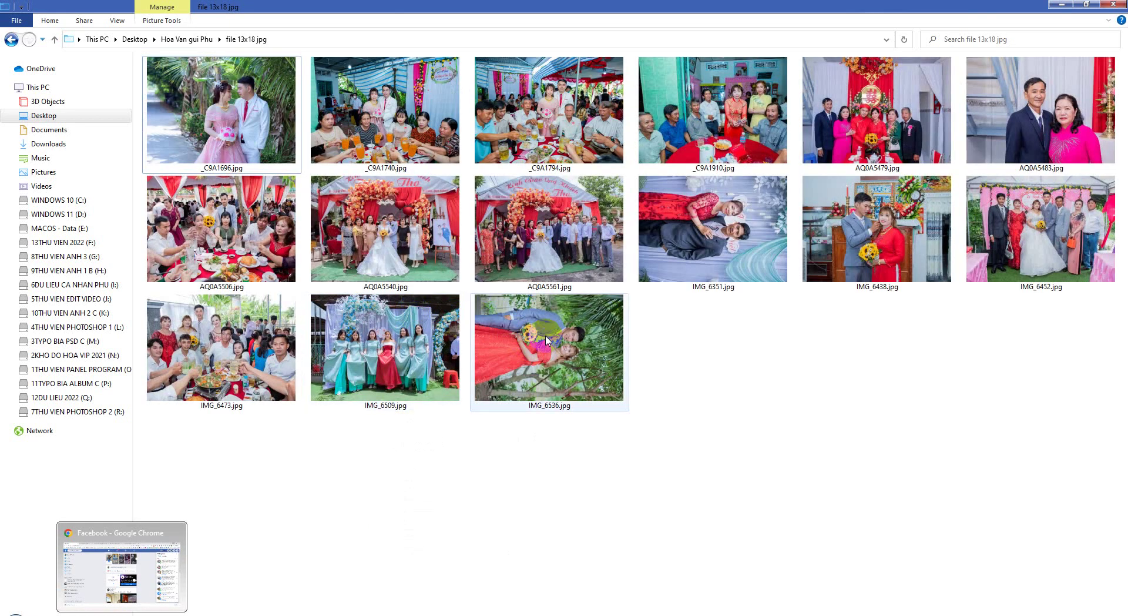
{"action": "right_click", "coordinate": [546, 339]}
{"action": "left_click", "coordinate": [561, 606]}
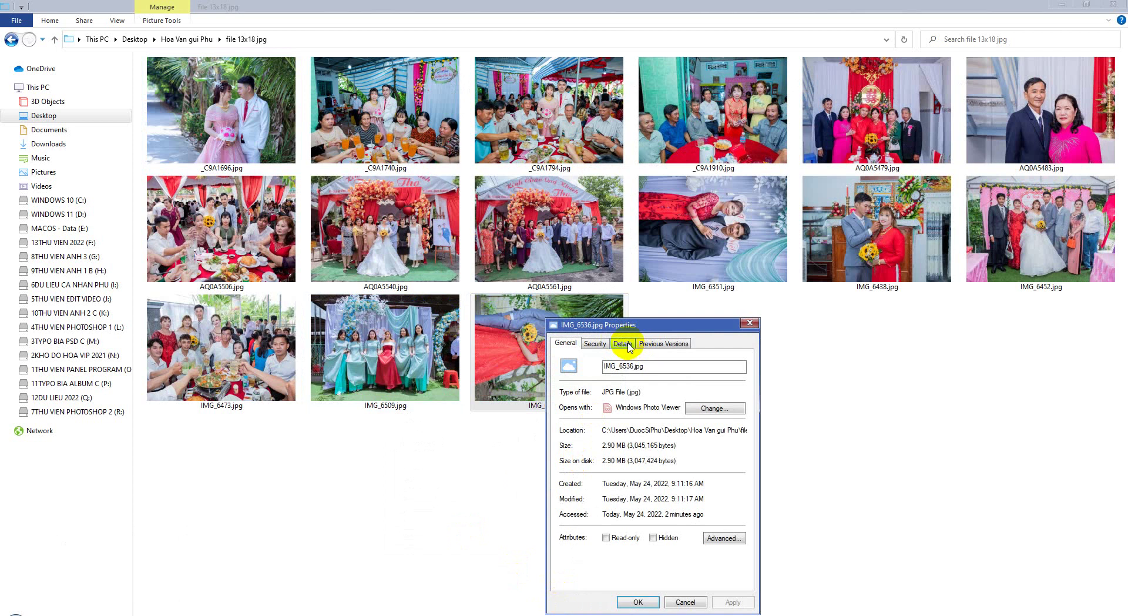
{"action": "left_click", "coordinate": [626, 345]}
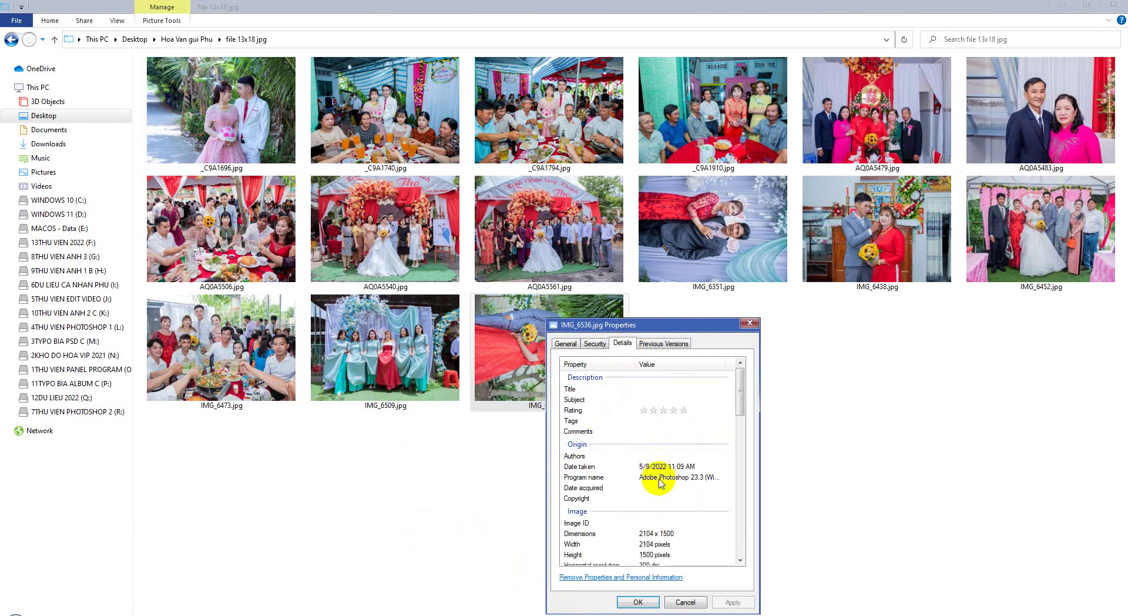